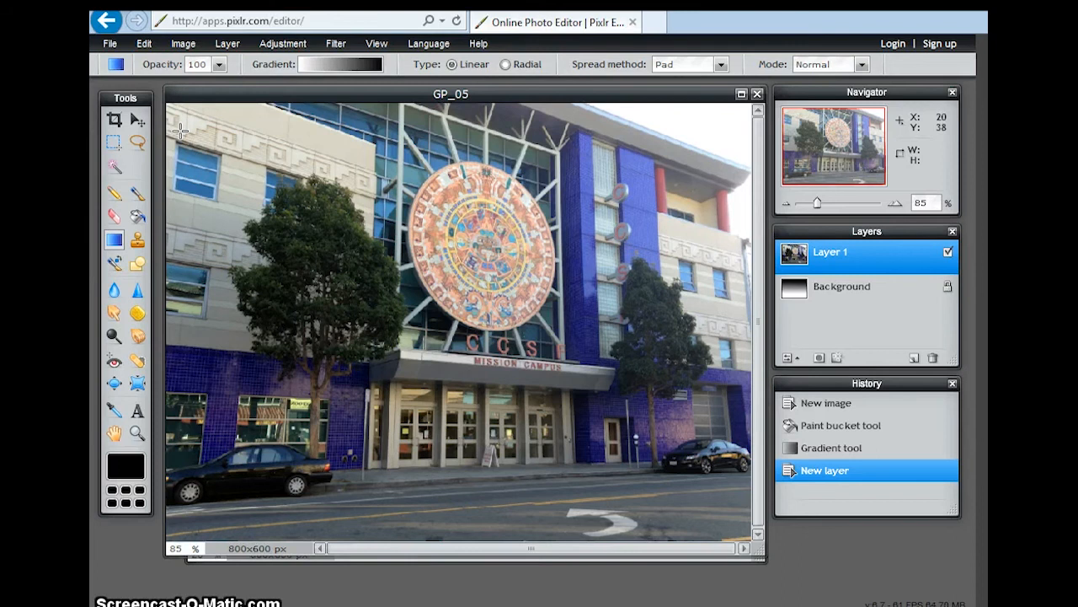
- Open the graduate silhouette image from the _Graphics Project Images folder in the Pictures library
click(110, 46)
click(126, 78)
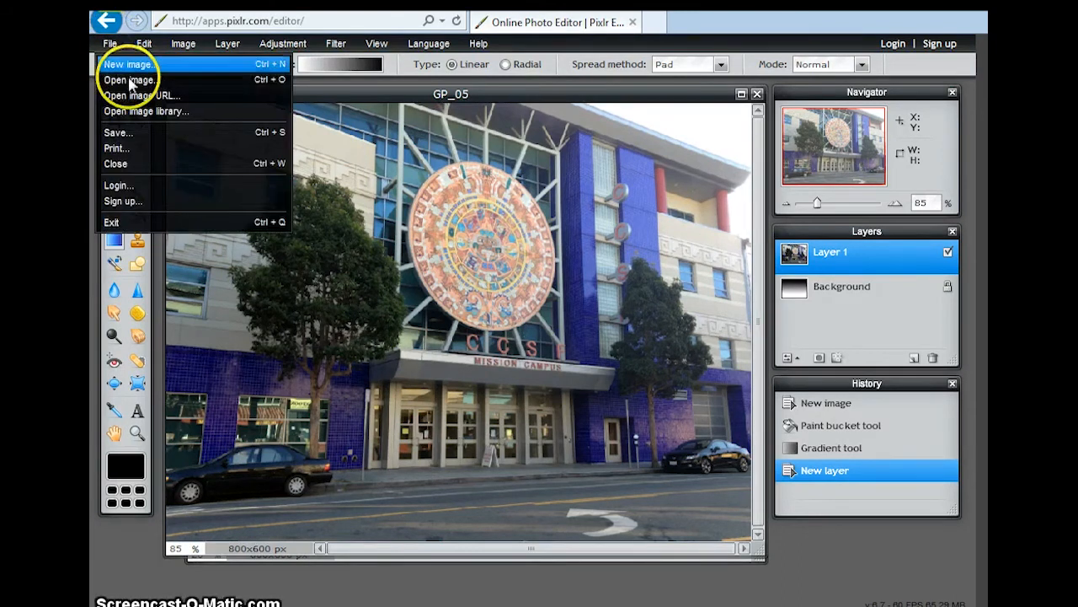
double_click(202, 74)
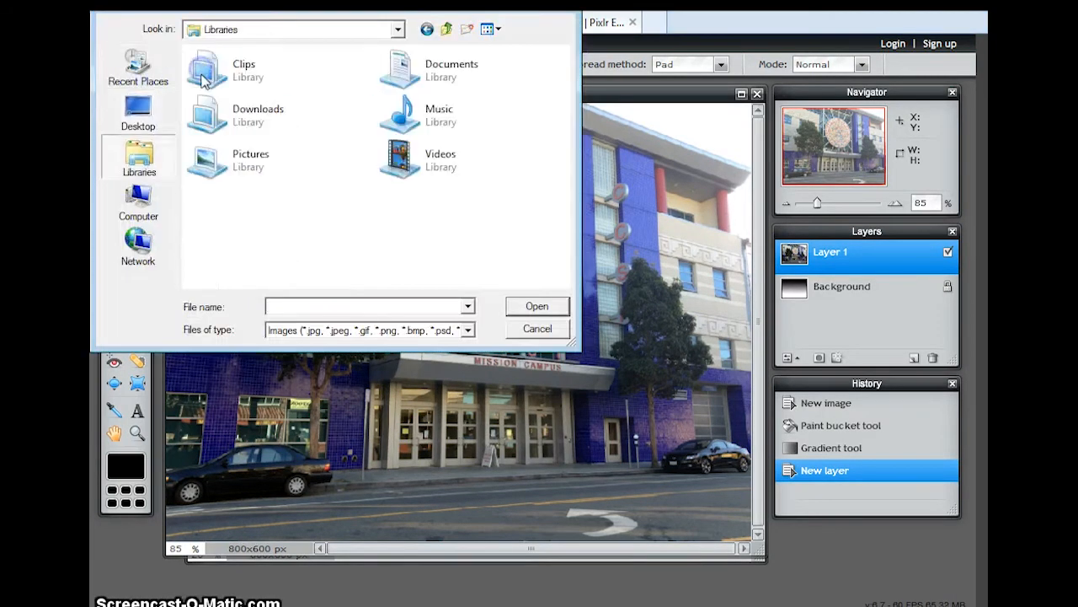
double_click(205, 152)
click(256, 135)
double_click(240, 113)
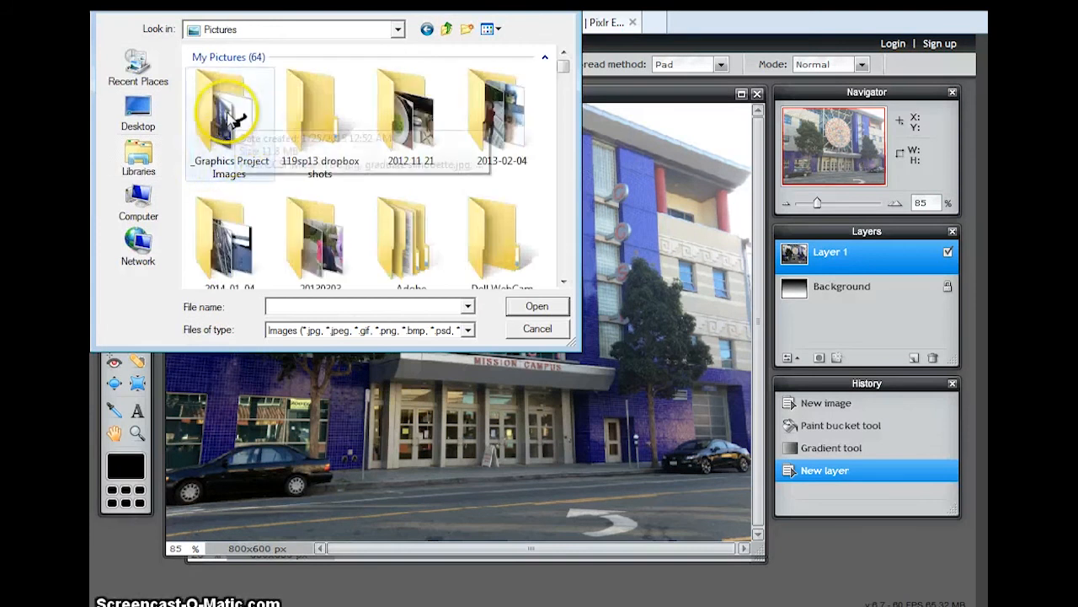
double_click(257, 109)
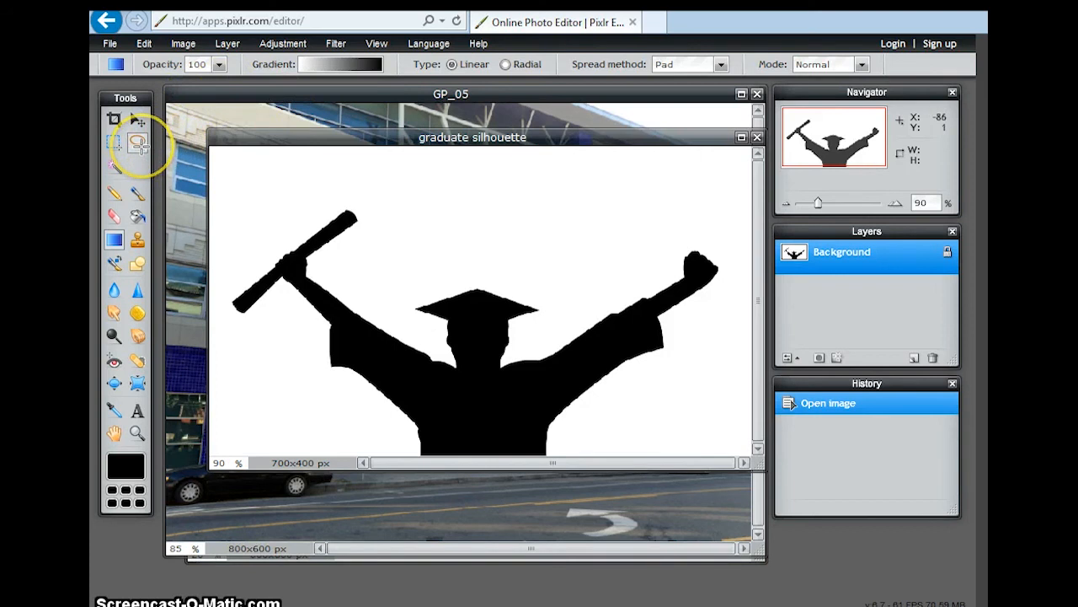
- Draw a freehand lasso selection closely around the whole graduate silhouette, including the diploma, cap and both raised arms
click(137, 144)
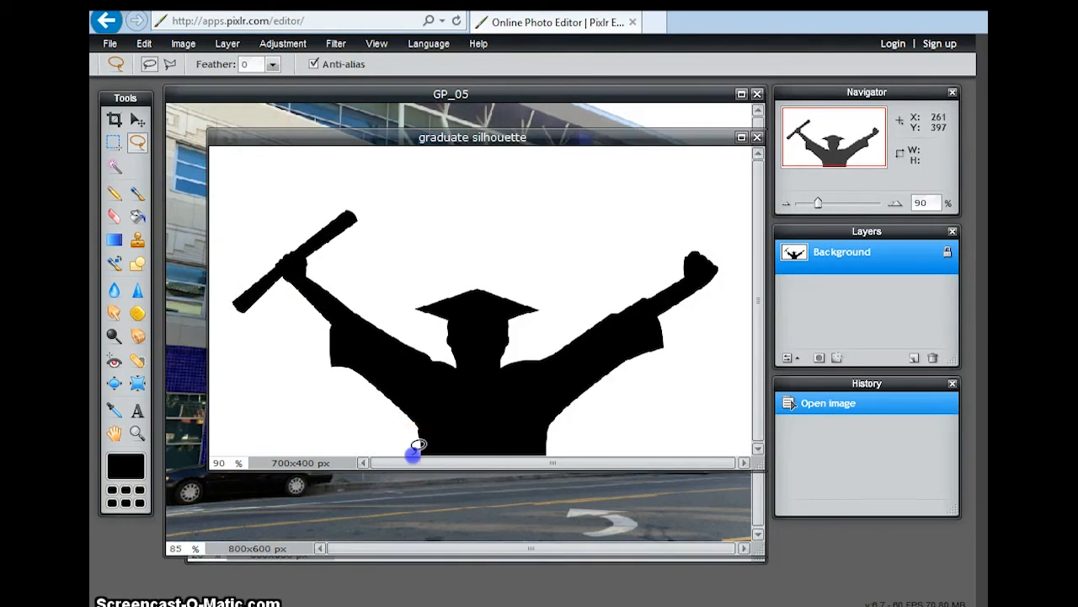
mouse_move(413, 454)
mouse_down()
mouse_move(382, 404)
mouse_move(328, 375)
mouse_move(322, 326)
mouse_move(297, 289)
mouse_move(283, 284)
mouse_move(240, 320)
mouse_move(227, 305)
mouse_move(338, 212)
mouse_move(362, 212)
mouse_move(365, 224)
mouse_move(322, 249)
mouse_move(313, 268)
mouse_move(389, 331)
mouse_move(442, 356)
mouse_move(424, 317)
mouse_move(451, 335)
mouse_move(418, 315)
mouse_move(426, 298)
mouse_move(455, 288)
mouse_move(542, 310)
mouse_move(518, 329)
mouse_move(525, 353)
mouse_move(573, 334)
mouse_up()
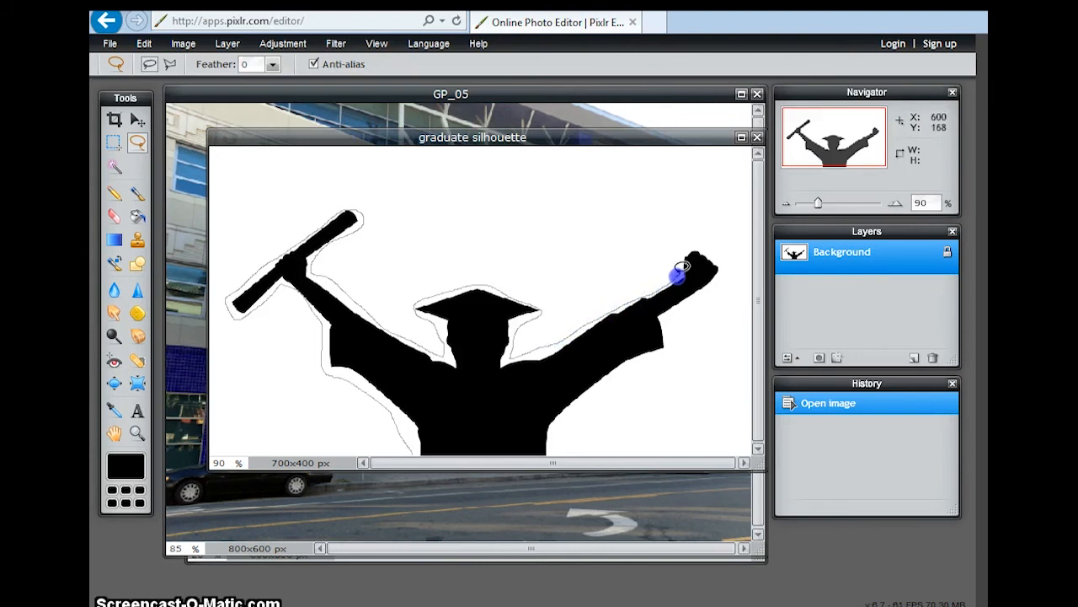
mouse_move(678, 260)
mouse_down()
mouse_move(683, 248)
mouse_move(700, 248)
mouse_move(713, 284)
mouse_move(668, 317)
mouse_move(652, 359)
mouse_move(561, 416)
mouse_move(551, 440)
mouse_move(411, 446)
mouse_up()
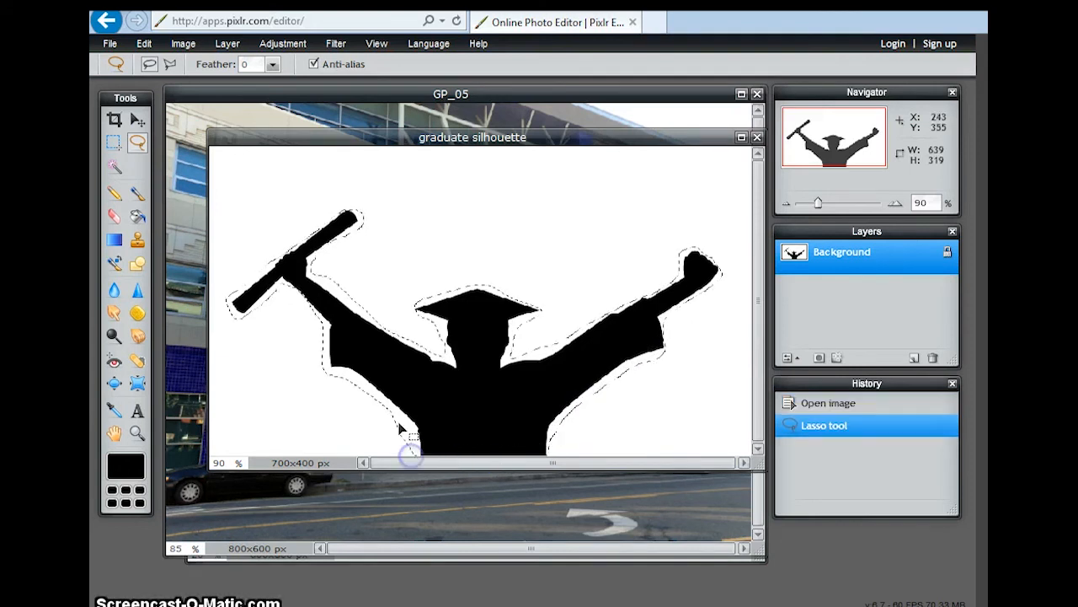
- Copy the selected graduate silhouette and paste it as a new layer into the GP_05 image
click(144, 44)
click(160, 114)
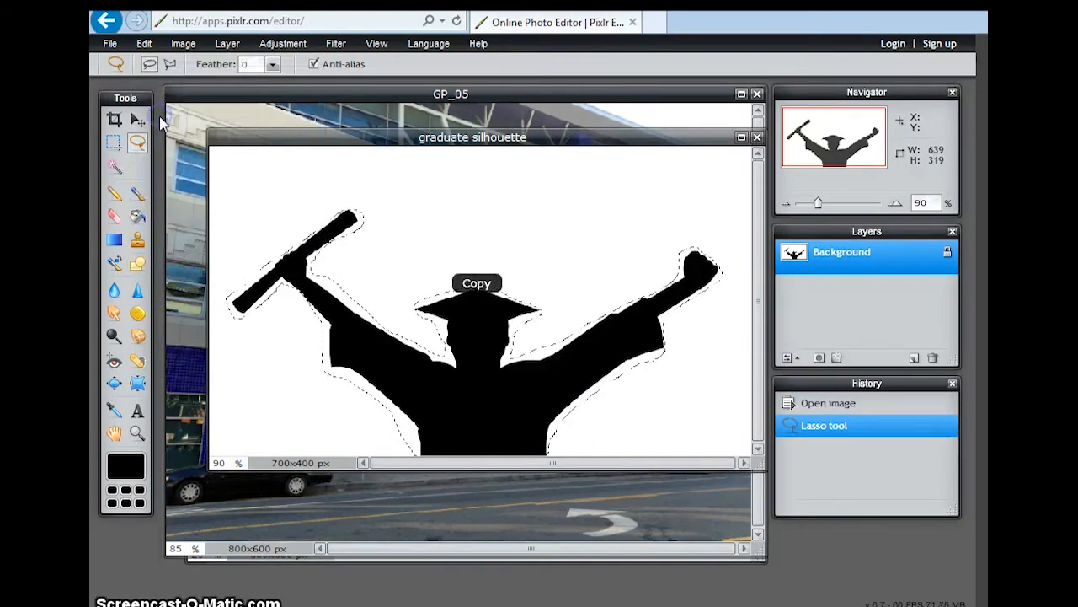
click(412, 96)
click(143, 44)
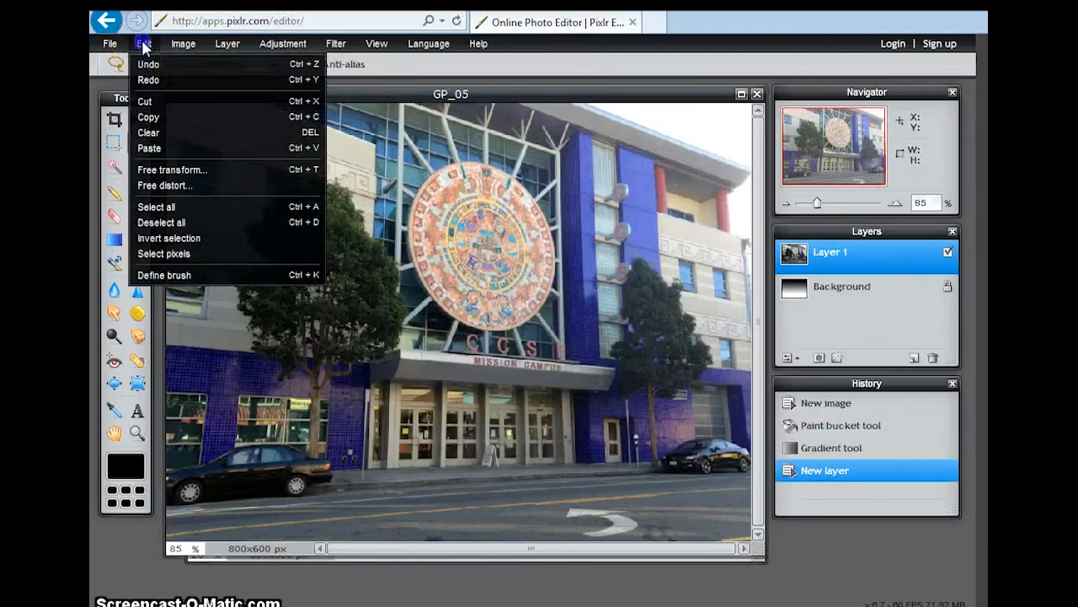
click(172, 146)
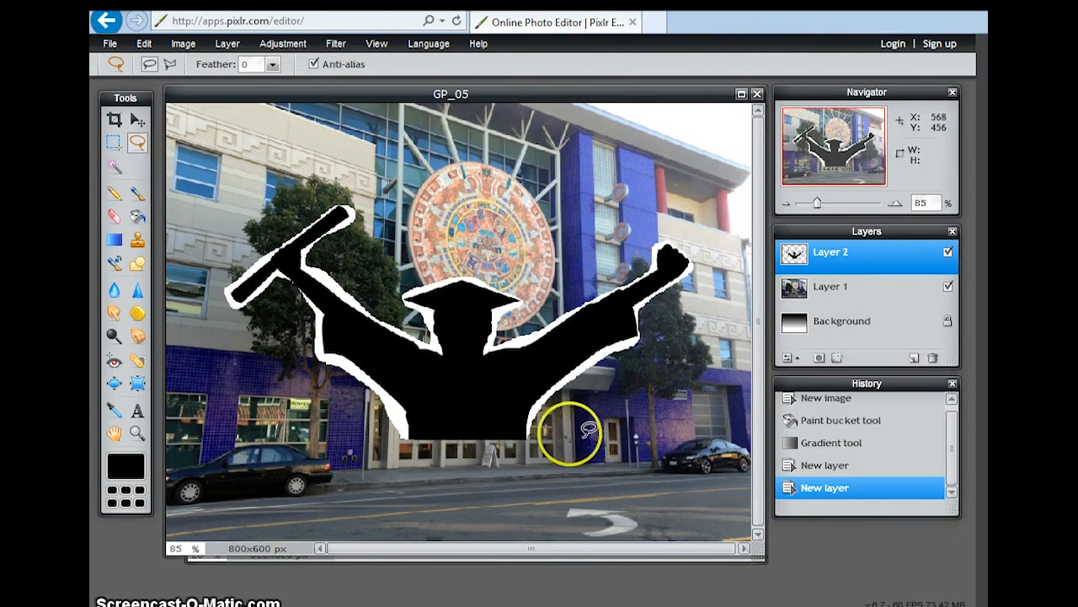
- Erase the white fringe along the underside of the raised-fist arm using the hard-edged 20-pixel eraser brush
click(115, 219)
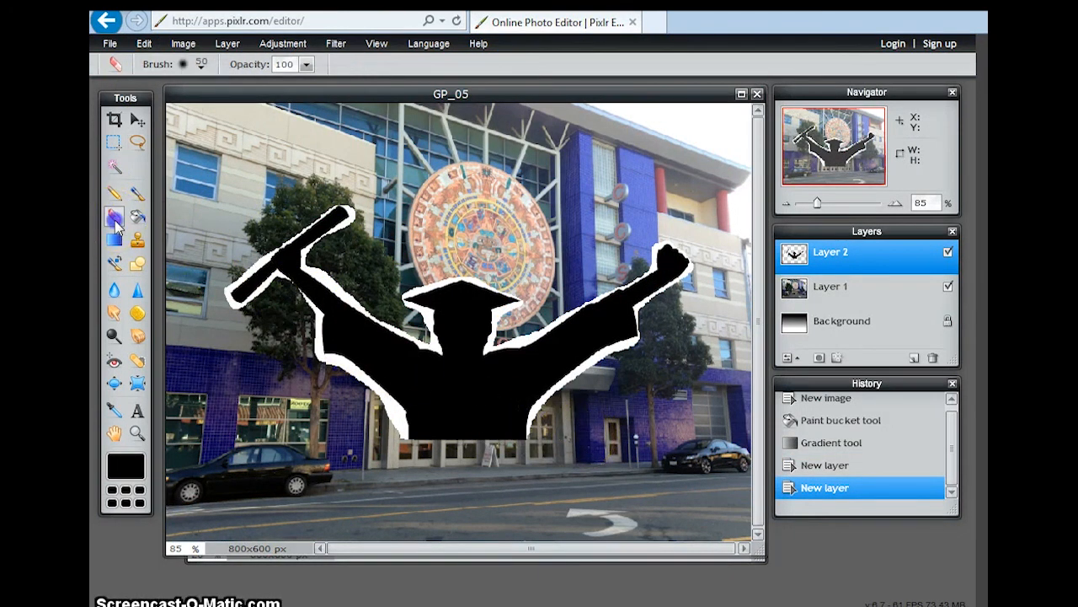
click(201, 65)
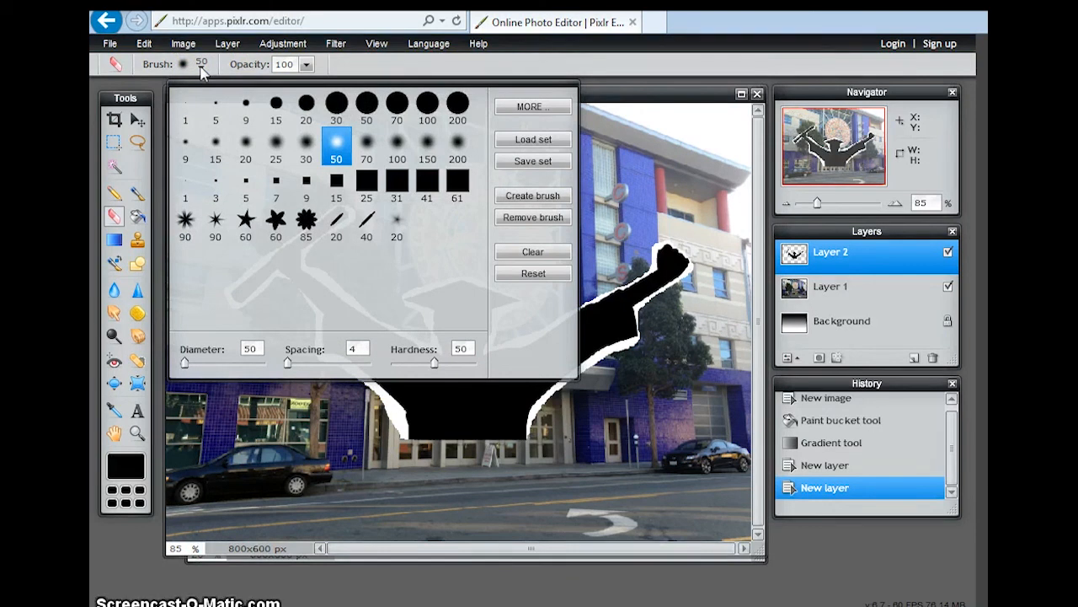
click(306, 104)
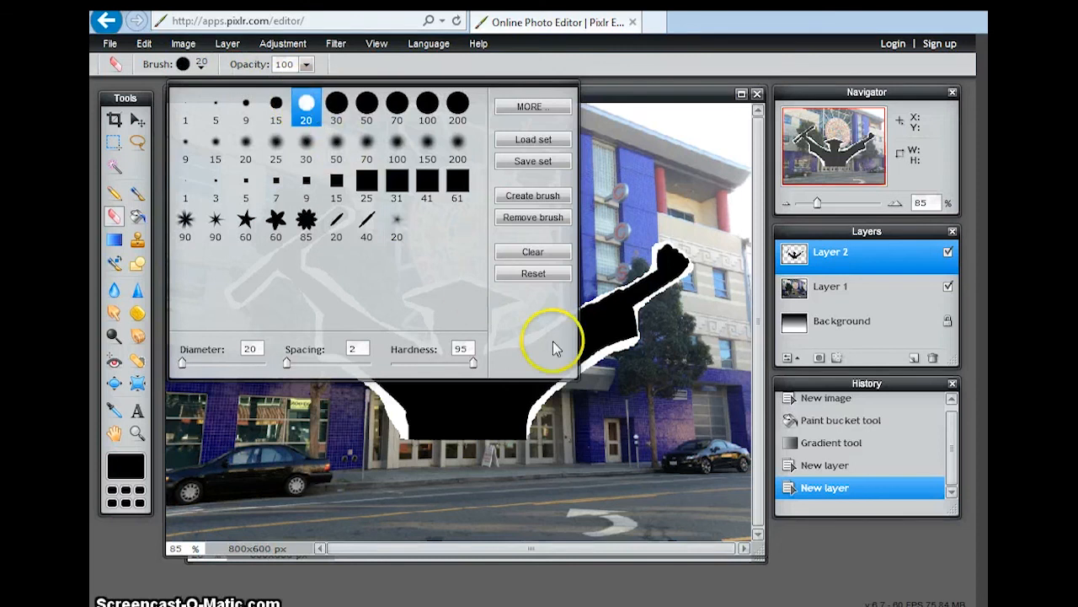
click(624, 426)
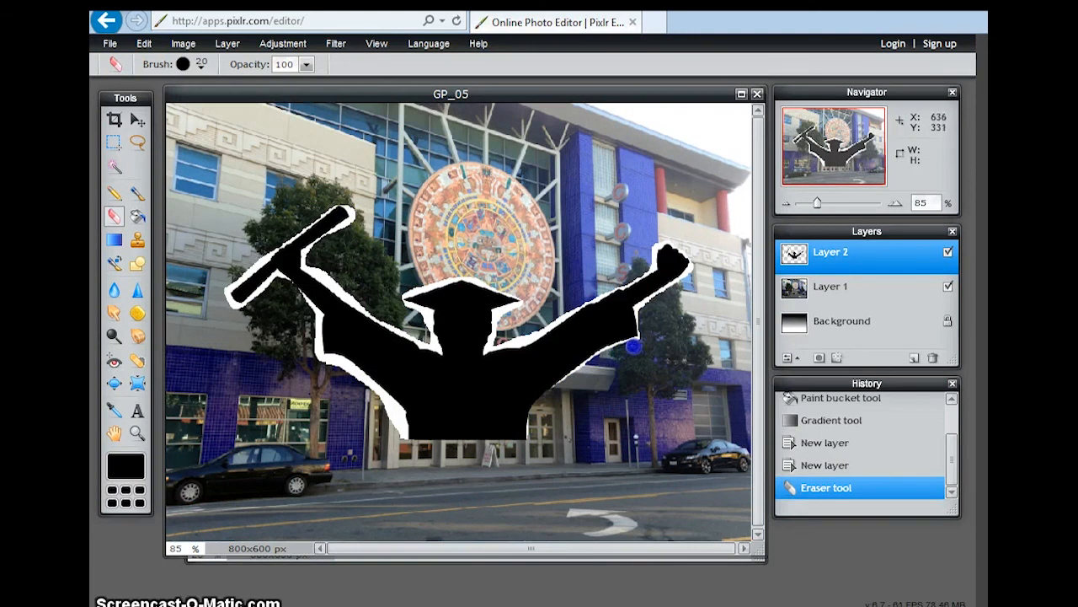
click(644, 342)
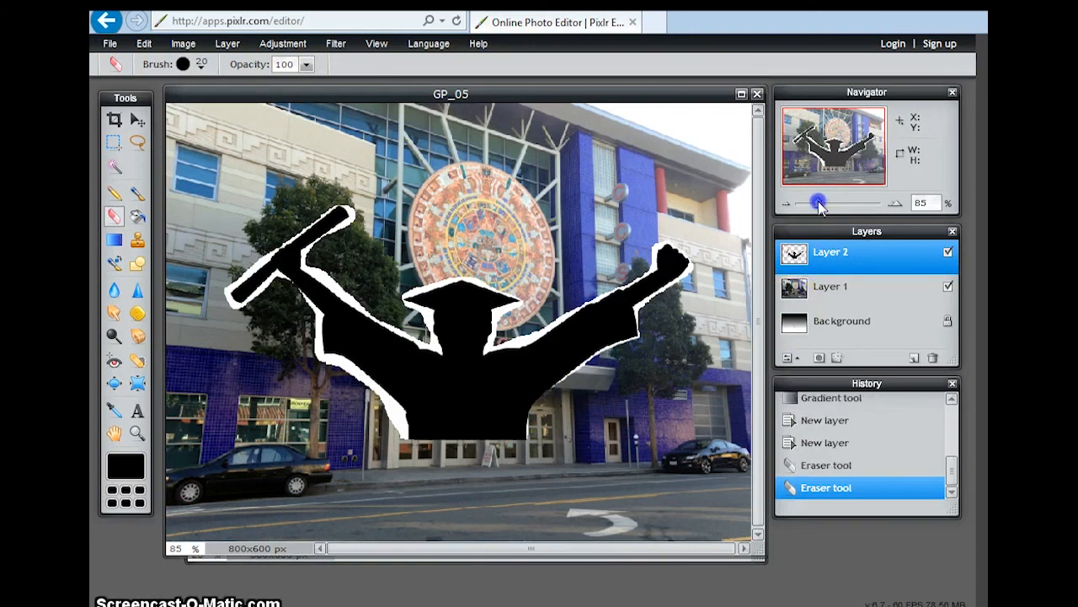
- Trim the white fringe above the raised-fist arm and beside the face with the 20-pixel eraser at 220% zoom
drag(818, 203, 831, 203)
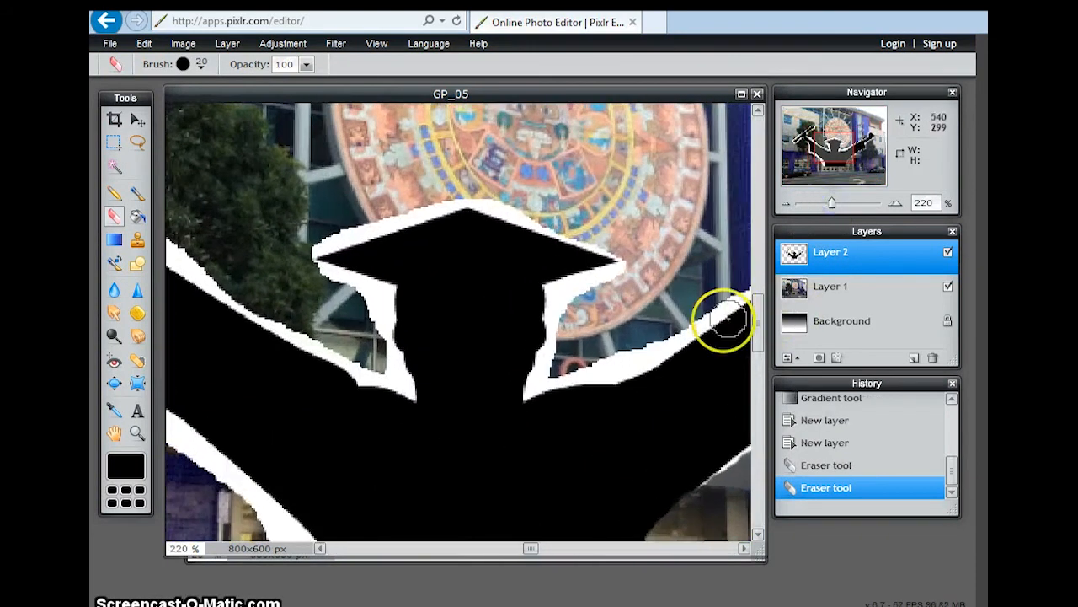
drag(632, 346, 722, 286)
mouse_move(668, 330)
mouse_down()
mouse_move(564, 366)
mouse_move(575, 294)
mouse_move(612, 274)
mouse_up()
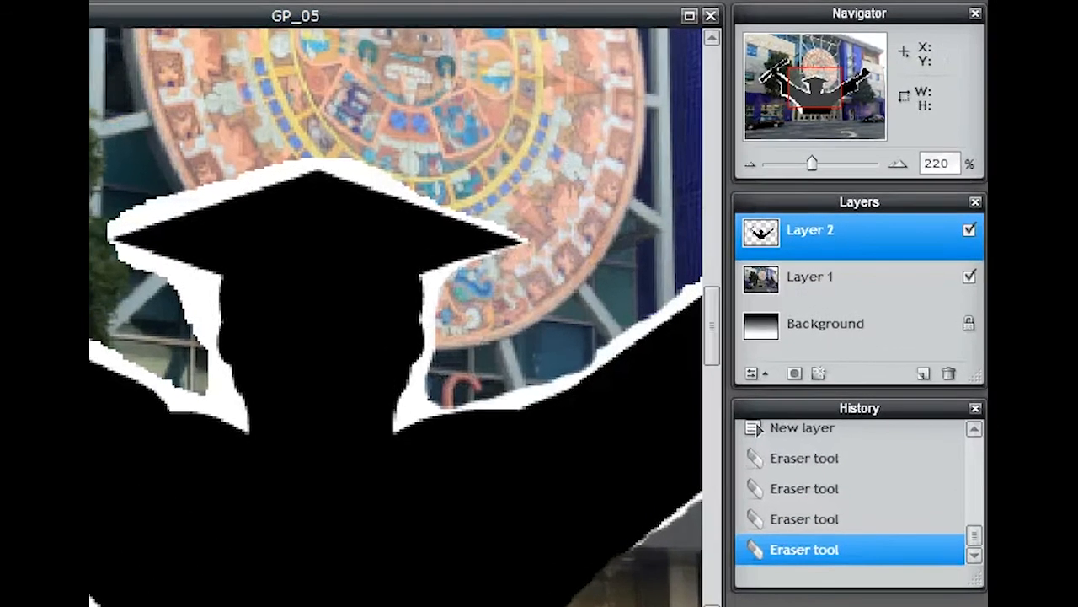
- Erase the remaining white fringe along the raised-fist arm's top edge and up that side of the face with a smaller brush of hardness 85
click(55, 4)
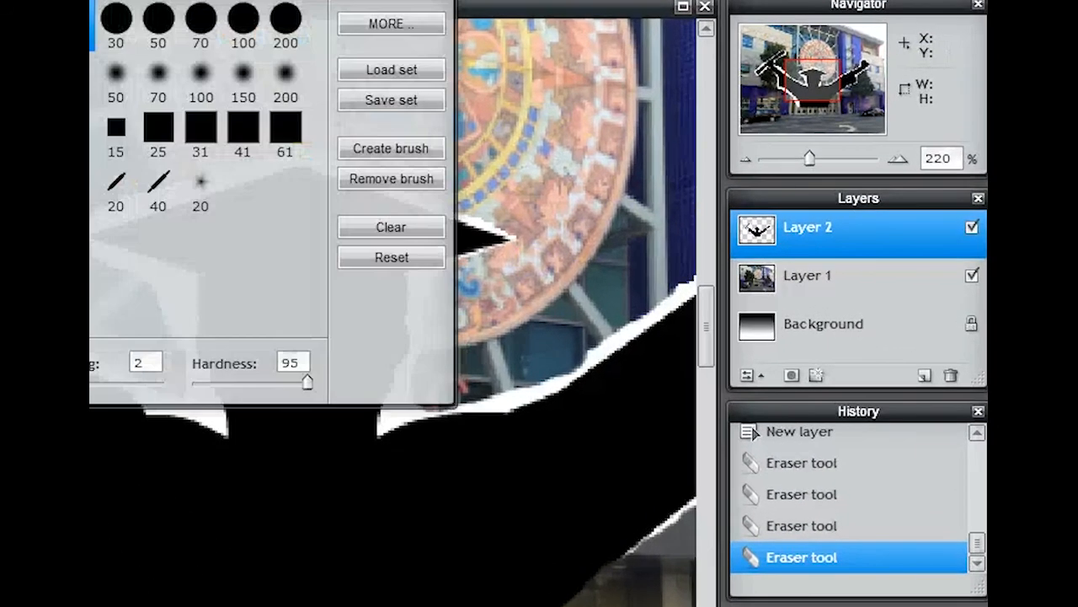
click(32, 19)
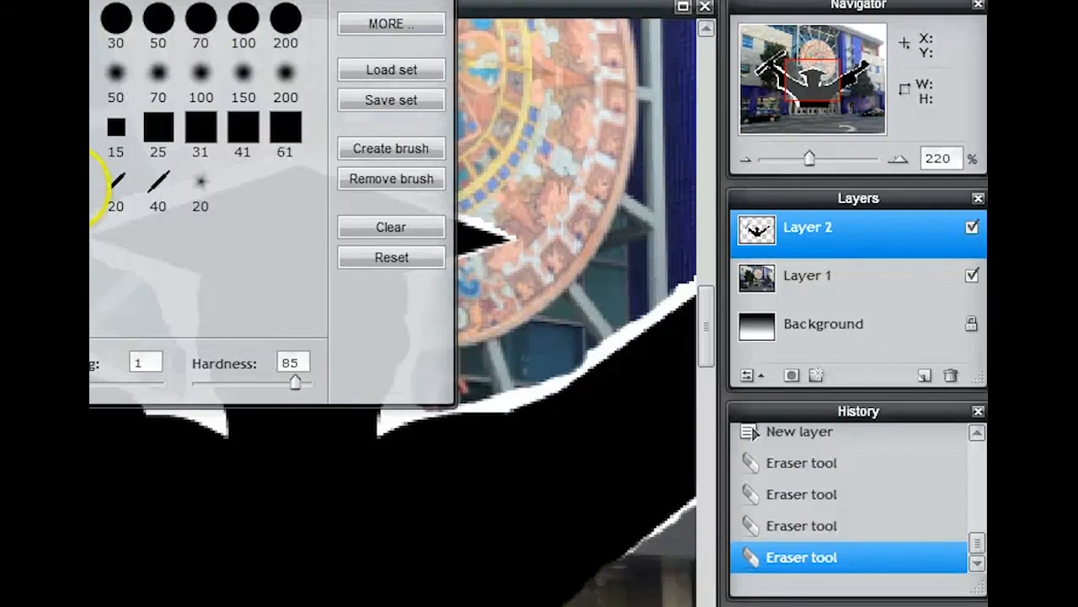
drag(524, 386, 689, 275)
mouse_move(529, 390)
mouse_down()
mouse_move(395, 410)
mouse_move(413, 394)
mouse_move(423, 353)
mouse_move(423, 289)
mouse_move(526, 240)
mouse_up()
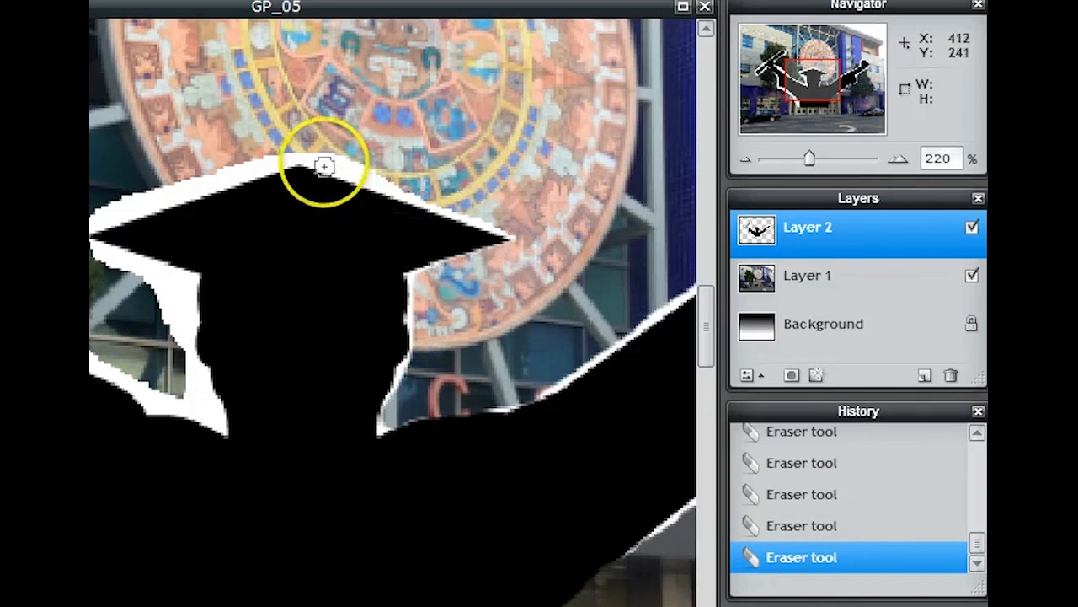
- Erase the white fringe along both upper edges of the graduation cap and under its diploma-side brim, undoing one stroke and redoing it
mouse_move(325, 163)
mouse_down()
mouse_move(323, 154)
mouse_move(373, 169)
mouse_move(526, 234)
mouse_up()
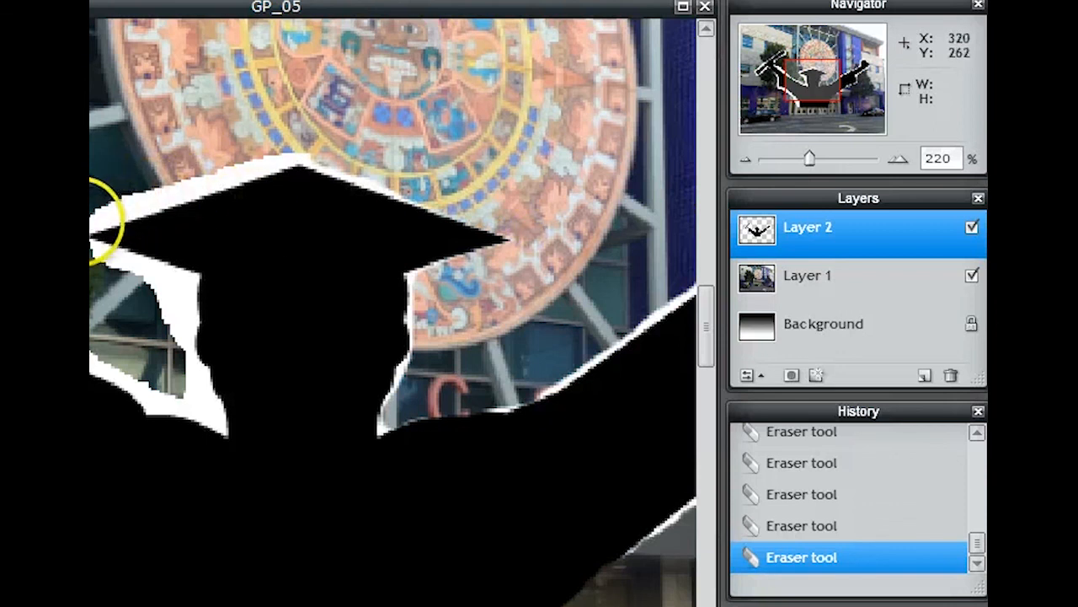
mouse_move(96, 217)
mouse_down()
mouse_move(160, 185)
mouse_move(310, 157)
mouse_up()
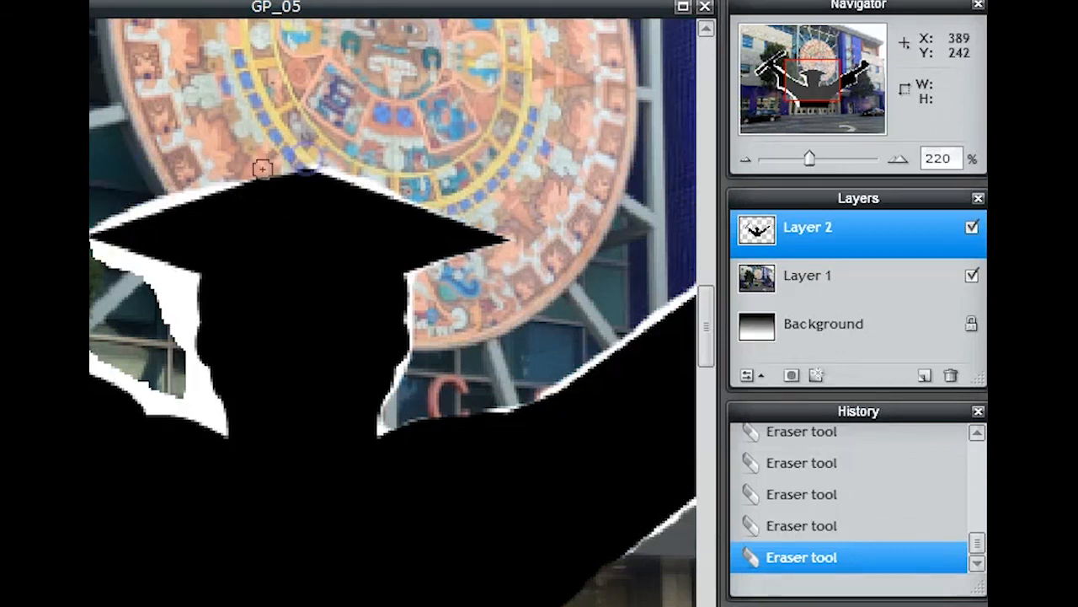
click(810, 527)
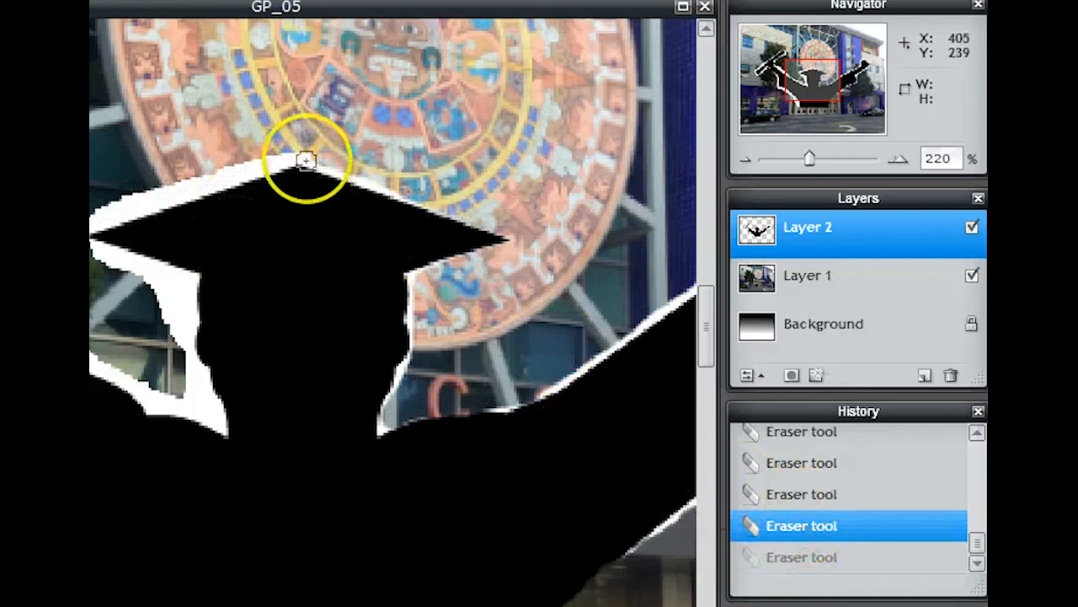
mouse_move(304, 160)
mouse_down()
mouse_move(152, 182)
mouse_move(100, 208)
mouse_move(313, 152)
mouse_move(385, 183)
mouse_move(375, 190)
mouse_up()
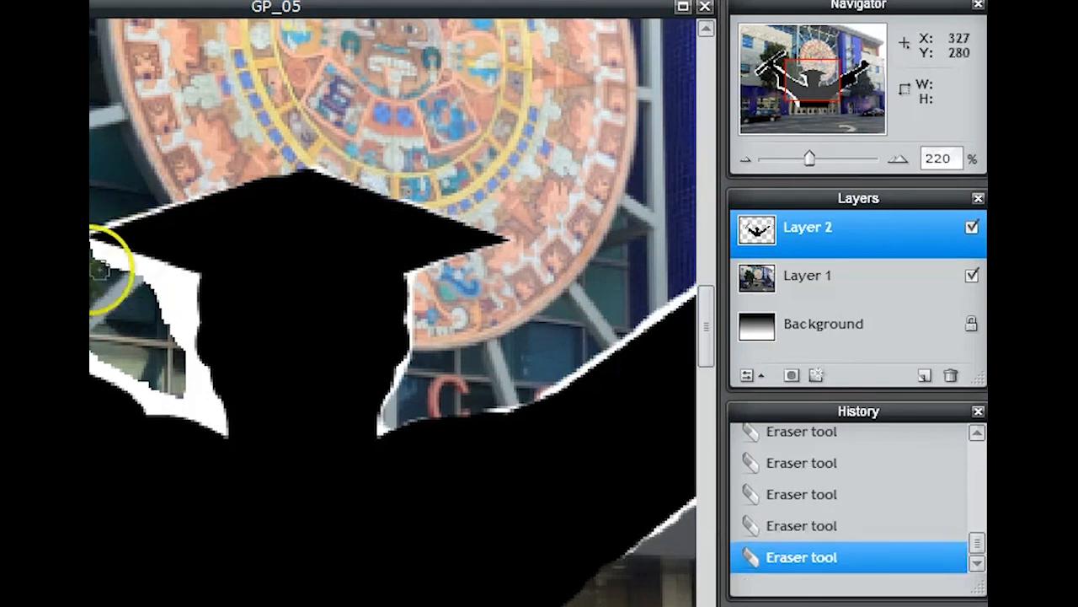
drag(91, 241, 184, 276)
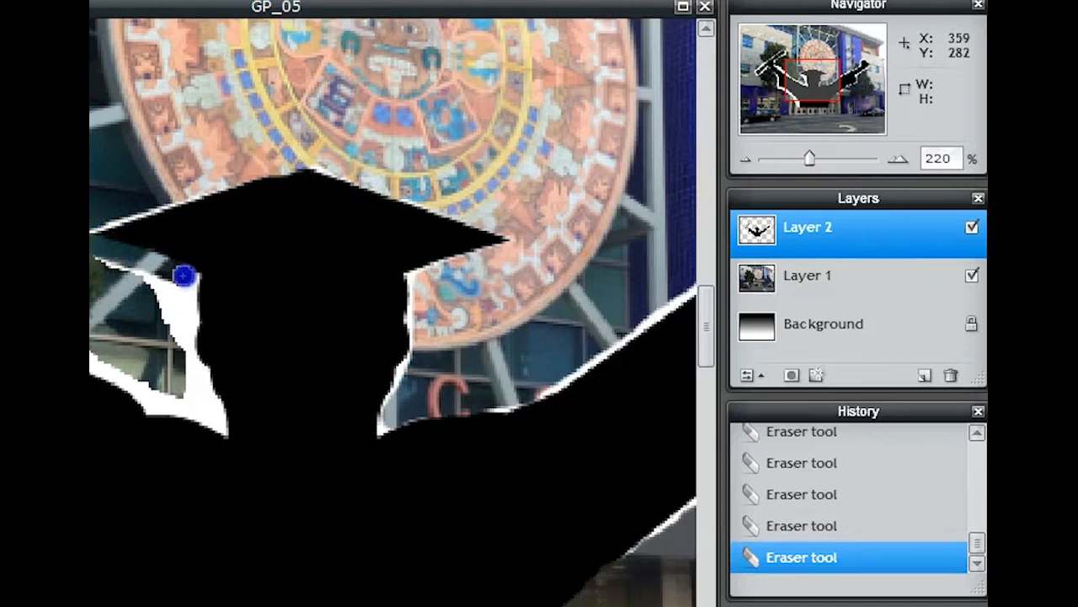